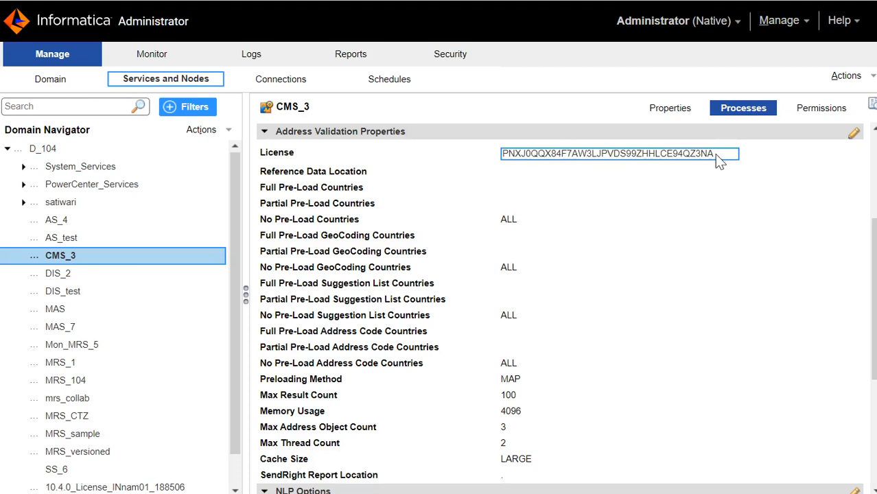
Step: Open the Address Validation Properties of the CMS_3 service process for editing, at the Reference Data Location
mouse_move(369, 176)
click(550, 173)
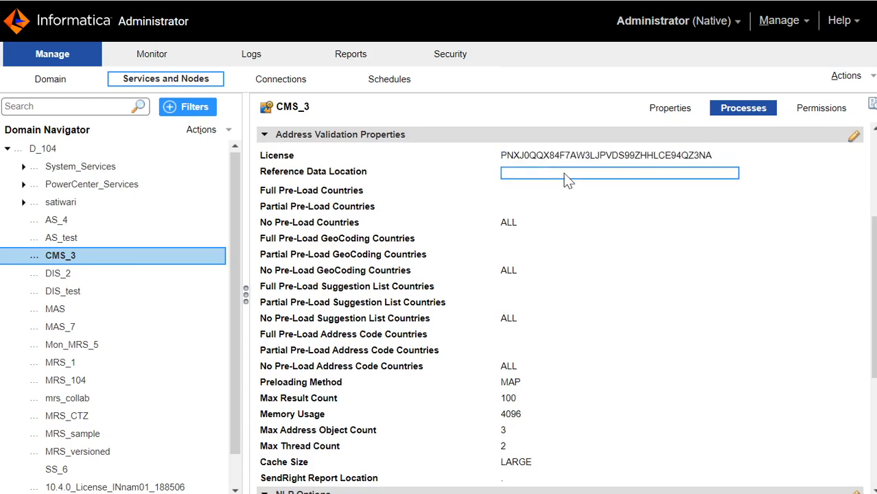
click(854, 138)
click(520, 168)
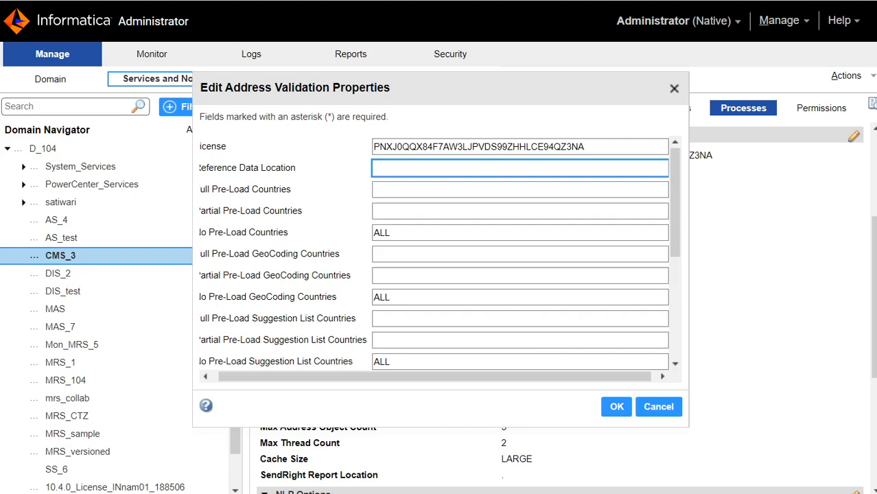
text($INFA_HOME)
key(BackSpace)
key(BackSpace)
key(BackSpace)
key(BackSpace)
key(BackSpace)
key(BackSpace)
key(BackSpace)
key(BackSpace)
key(BackSpace)
key(BackSpace)
Step: Set the Reference Data Location to /root/Informatica/10.4.0/n_jerry/services/DQContent/av/default
click(424, 138)
click(426, 168)
text(/root/Informatica/10.4.0/n_jerry)
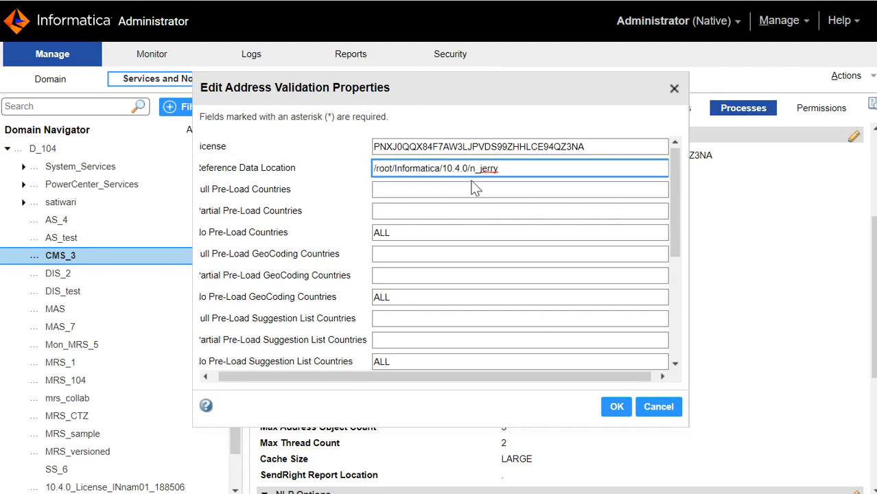
click(498, 131)
click(500, 168)
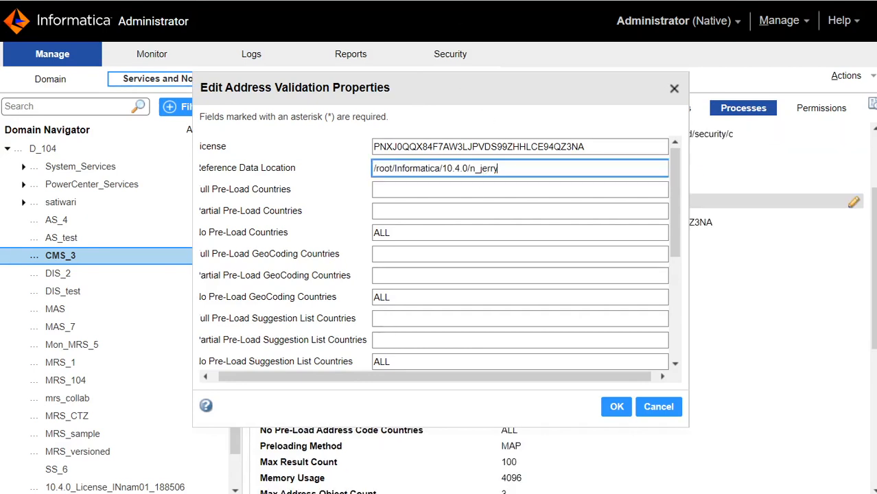
text(/)
click(502, 168)
text(service)
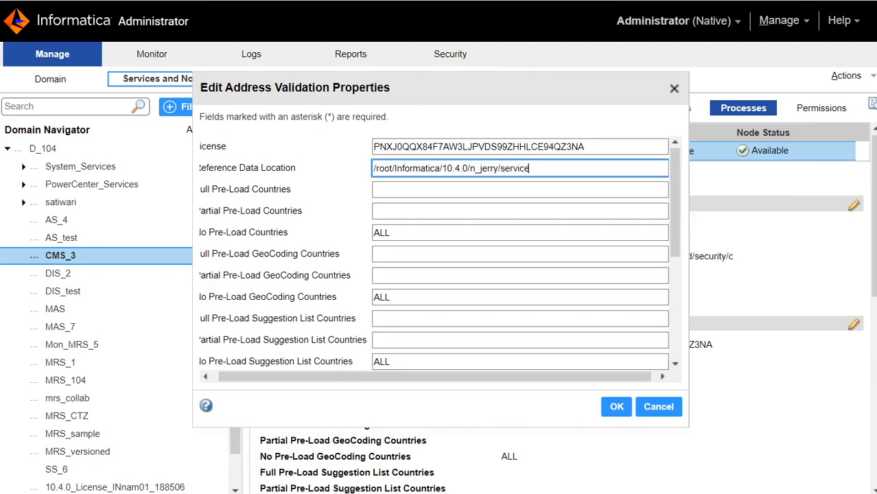
text(s/DQContent/av/default)
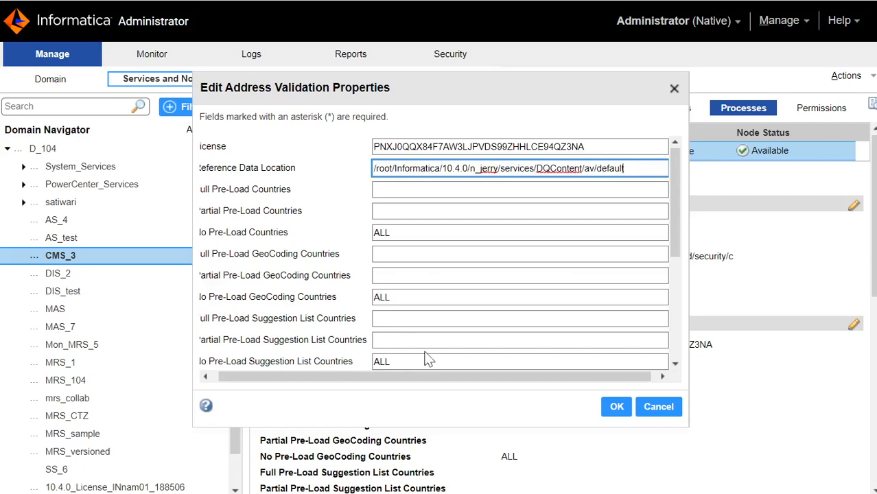
Step: Set Full Pre-Load Countries to "USA, FRA" and Partial Pre-Load Countries to "AUS"
drag(414, 373, 346, 384)
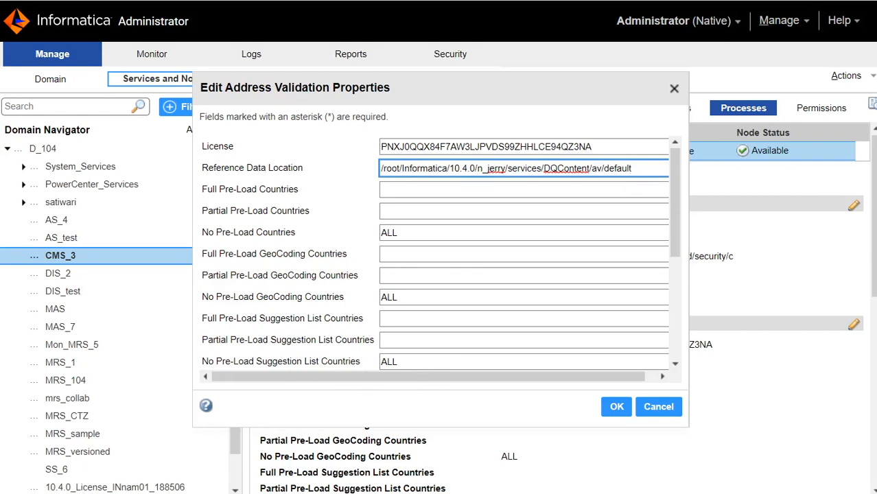
drag(674, 191, 675, 217)
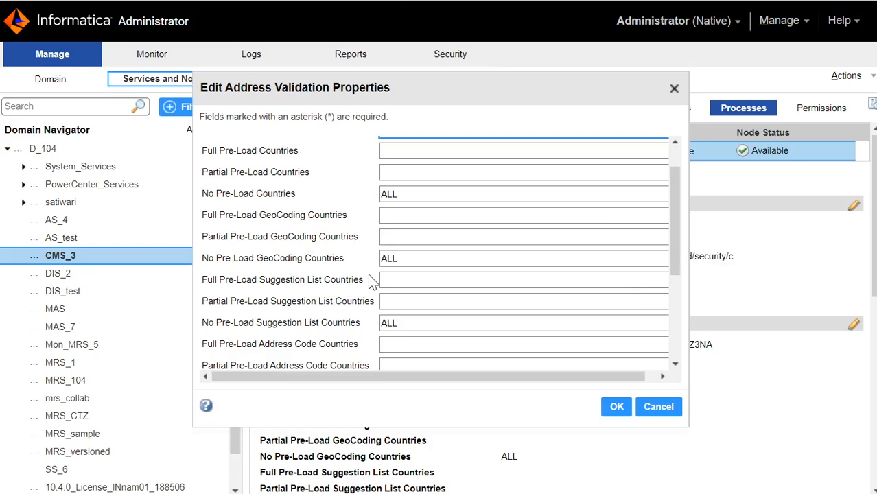
scroll(370, 255, down, 1)
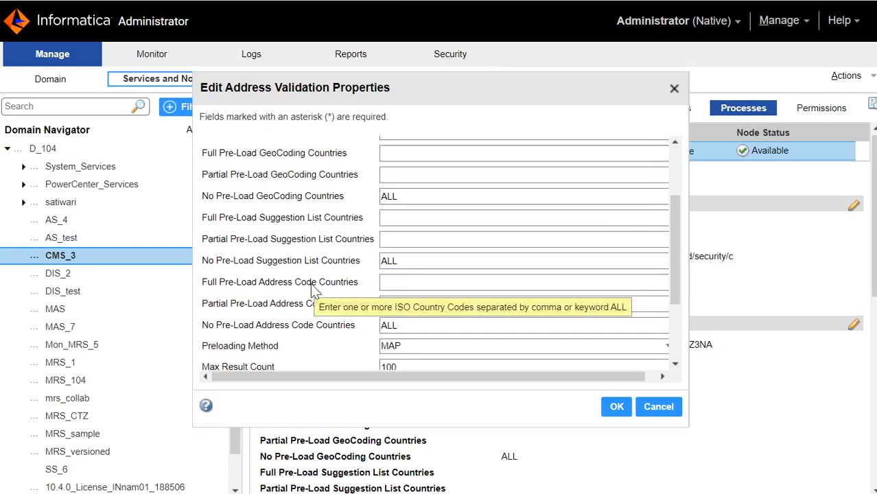
scroll(332, 285, up, 1)
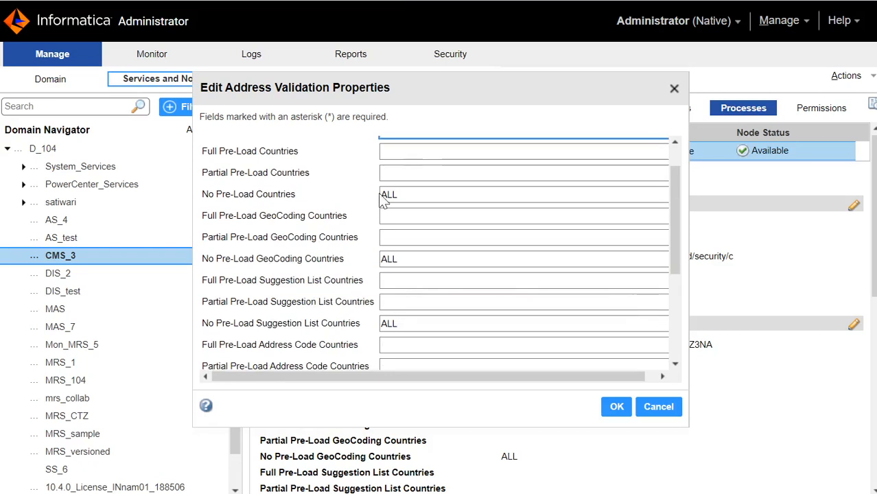
click(383, 152)
text(US)
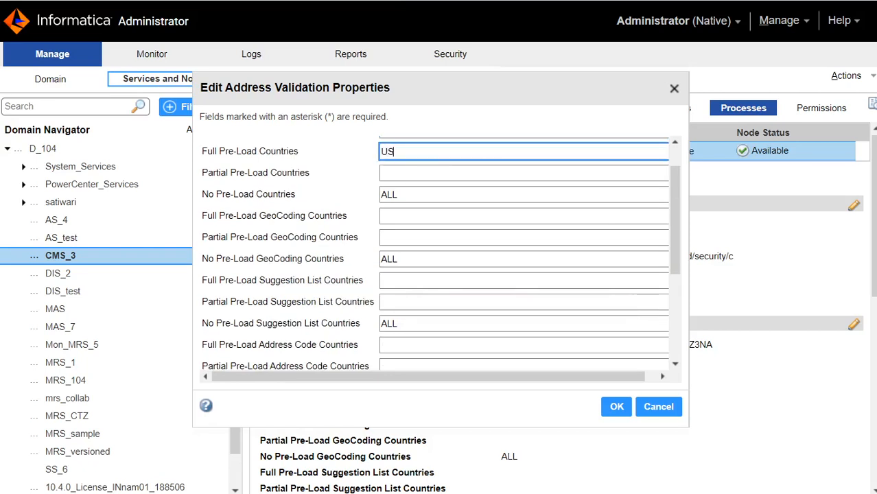
text(A, FRA)
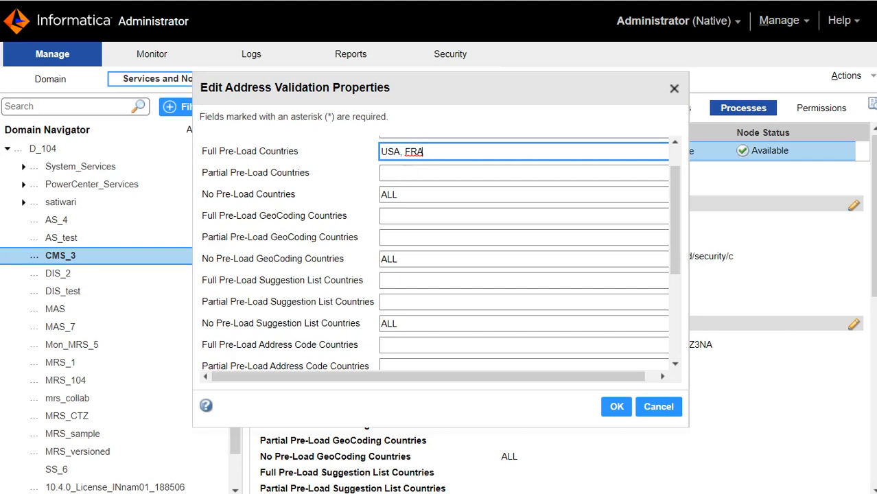
click(411, 173)
text(AUS)
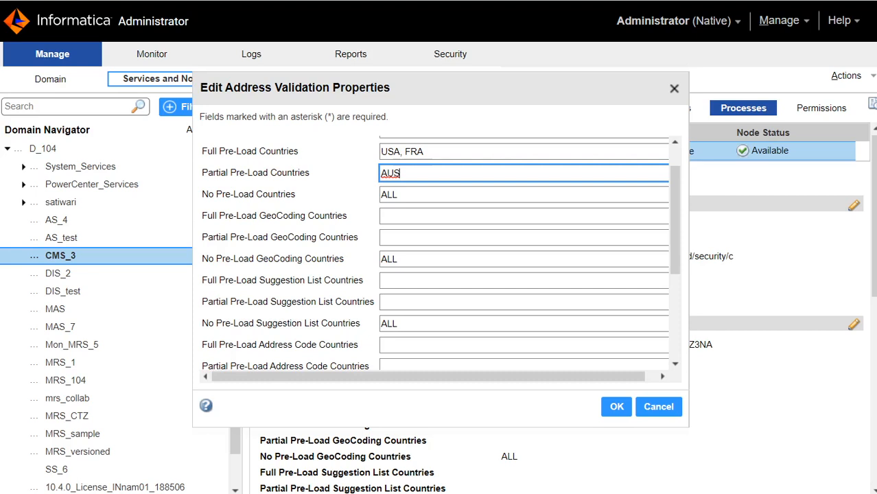
Step: Examine the Preloading Method options and the Max Result Count, Max Address Object Count and Max Thread Count settings
drag(668, 244, 690, 371)
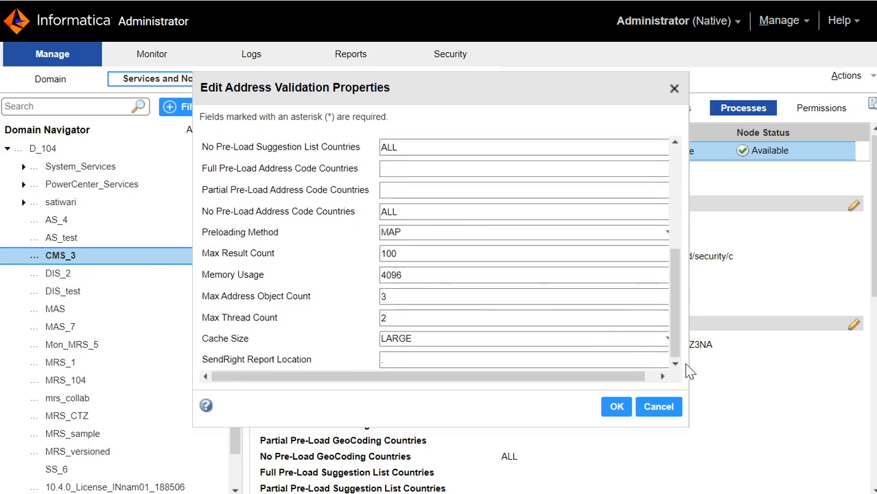
click(417, 234)
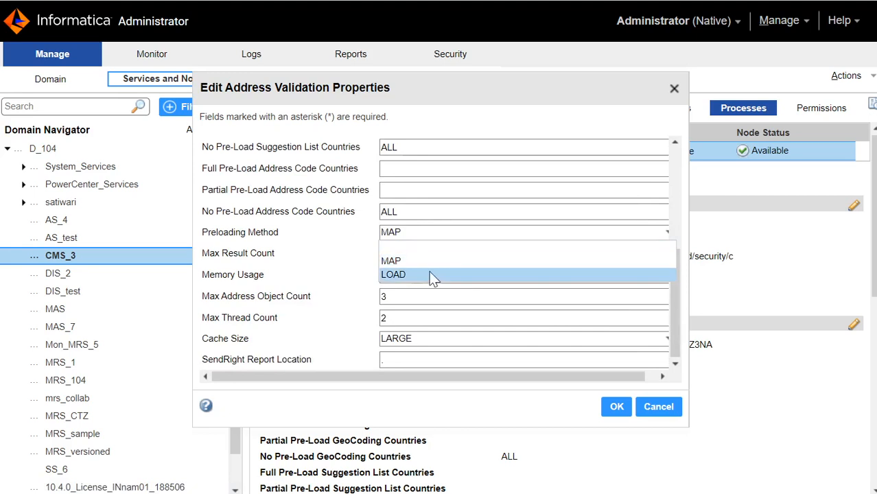
click(437, 237)
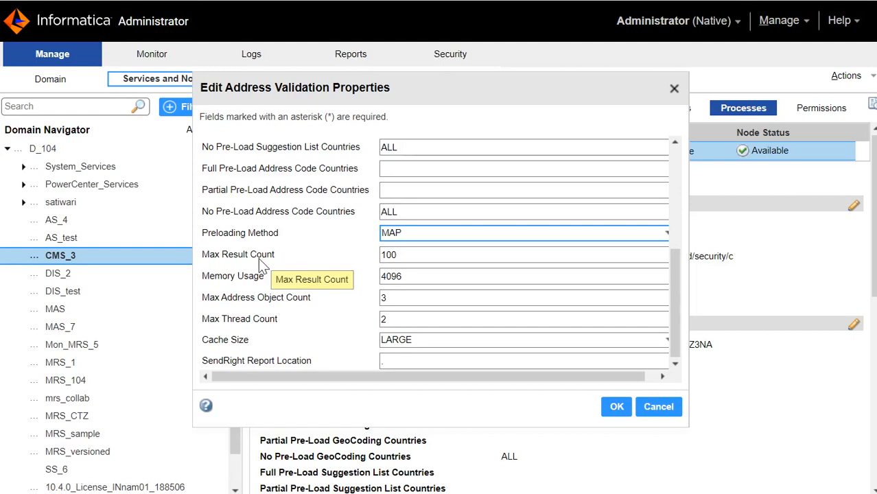
click(412, 255)
drag(410, 254, 369, 259)
click(427, 255)
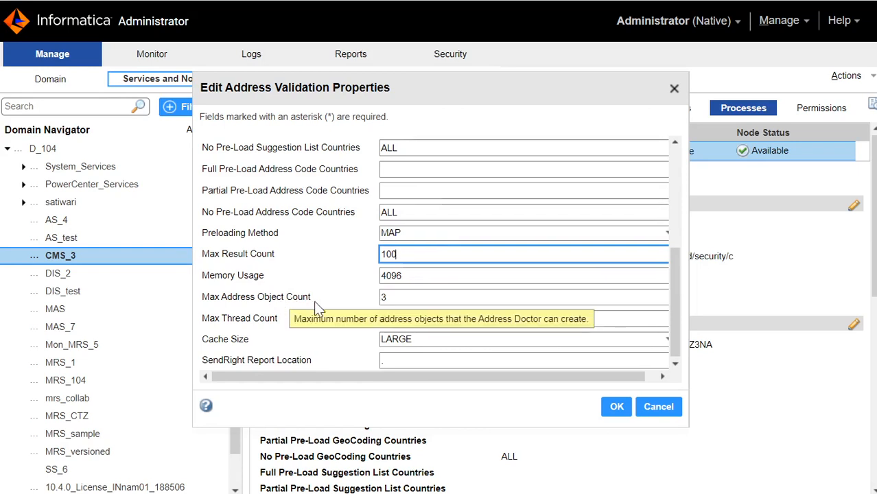
click(466, 117)
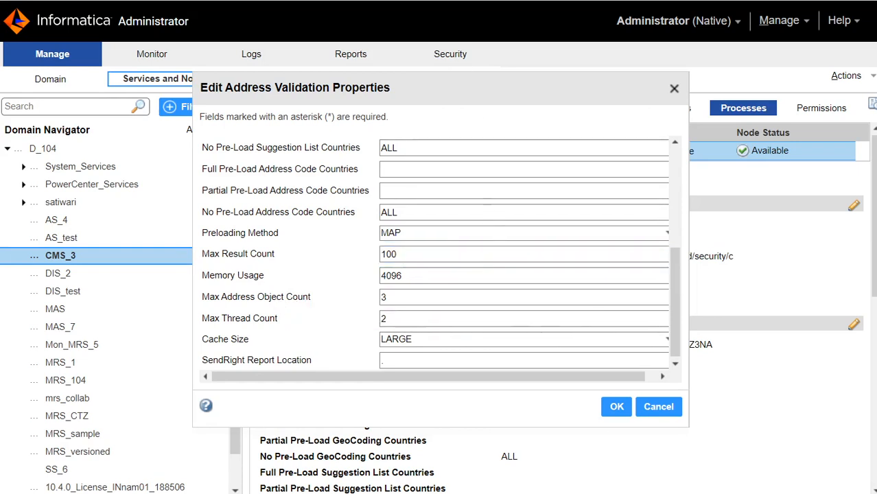
click(412, 297)
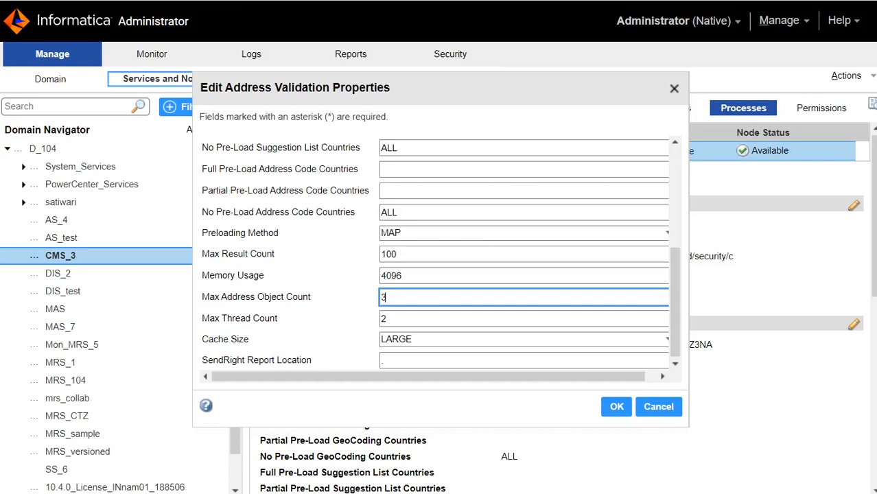
click(457, 319)
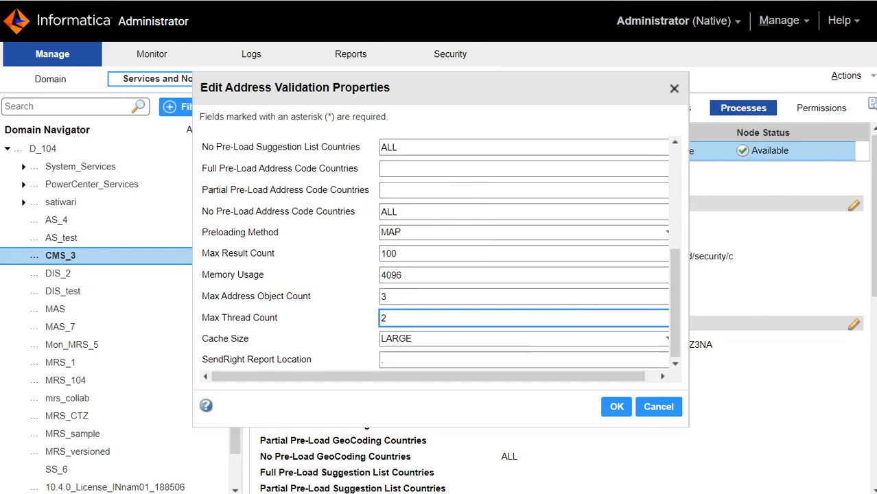
Step: Save the address validation properties and recycle the CMS_3 service with the Abort option and the Planned recycle type
click(623, 411)
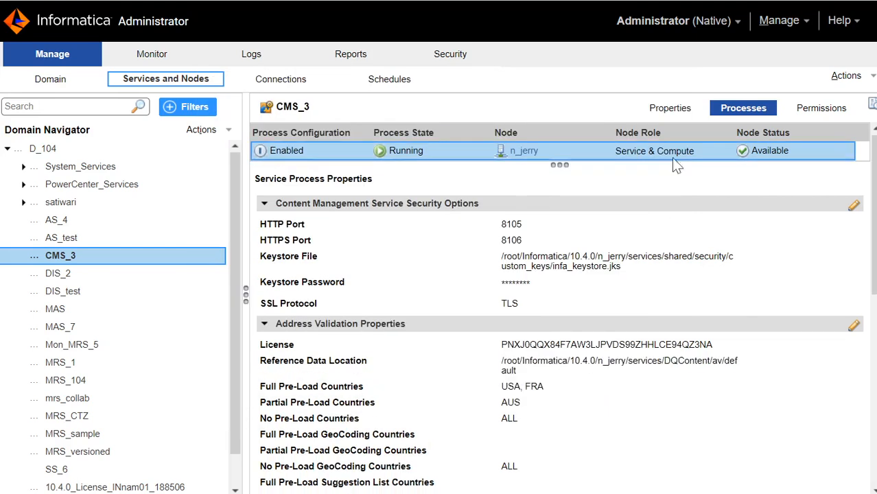
click(679, 111)
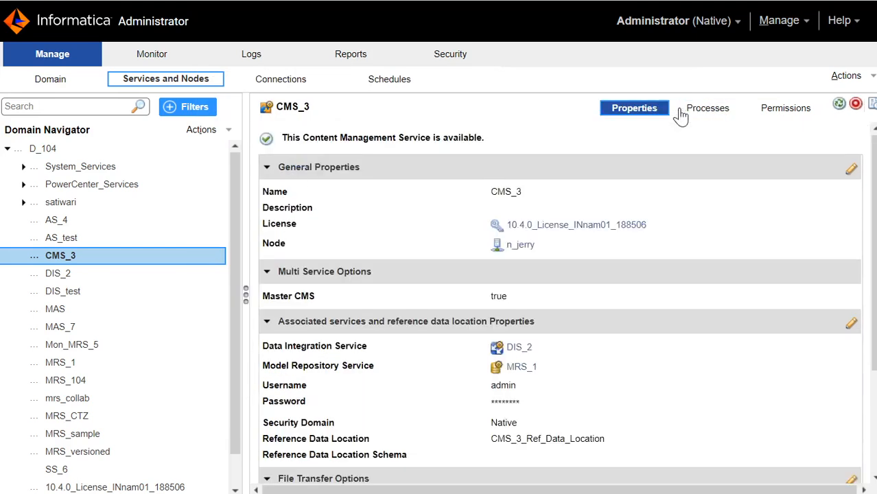
click(840, 105)
click(256, 204)
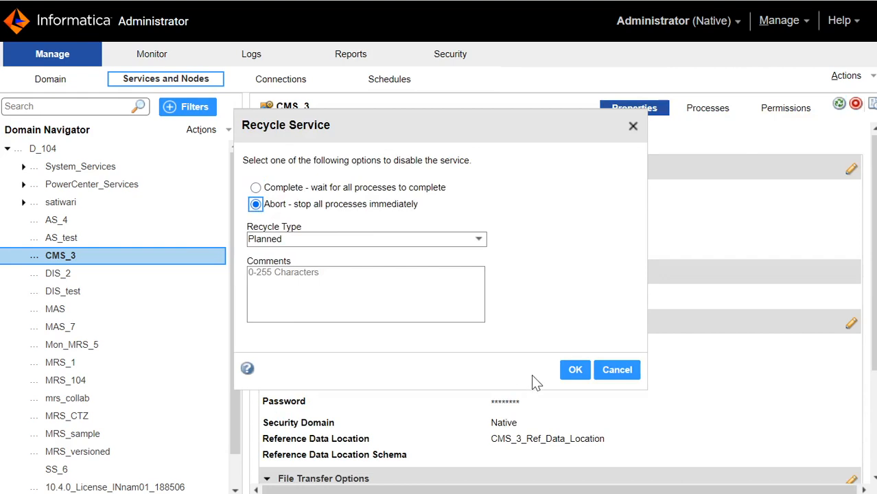
click(577, 371)
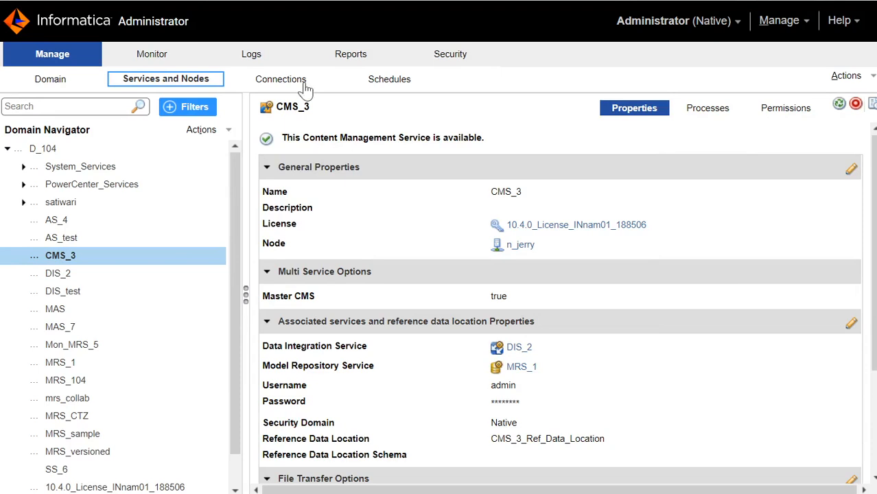
Step: Recycle the DIS_2 Data Integration Service with the Complete option and the Planned recycle type
click(157, 277)
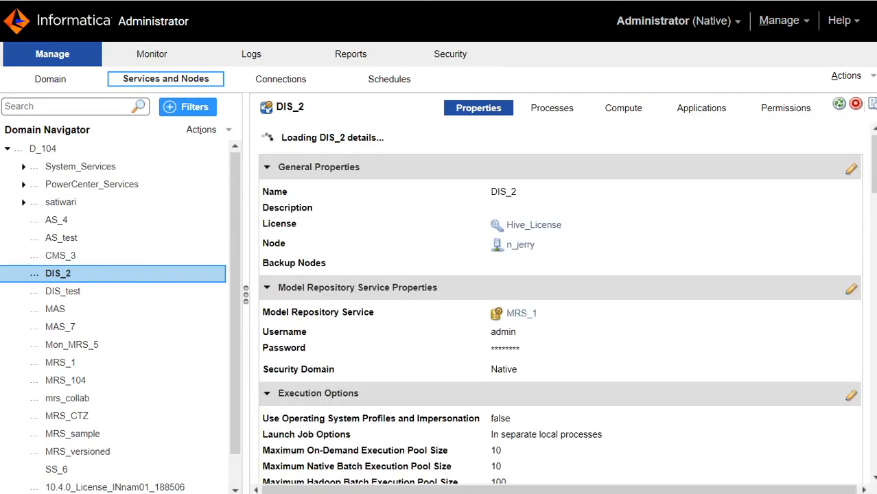
click(847, 77)
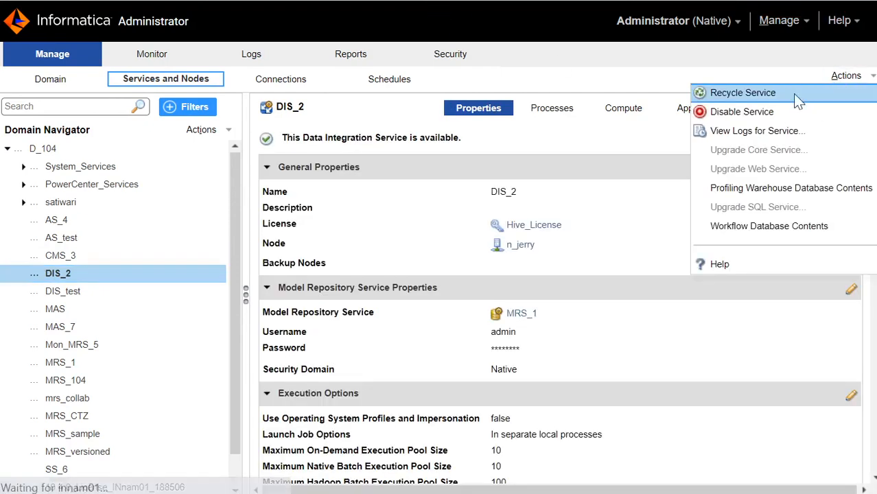
click(741, 97)
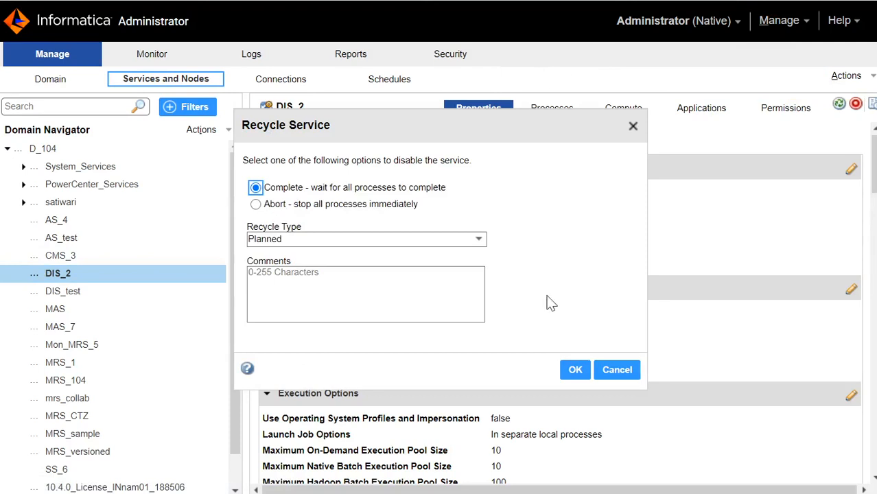
click(574, 369)
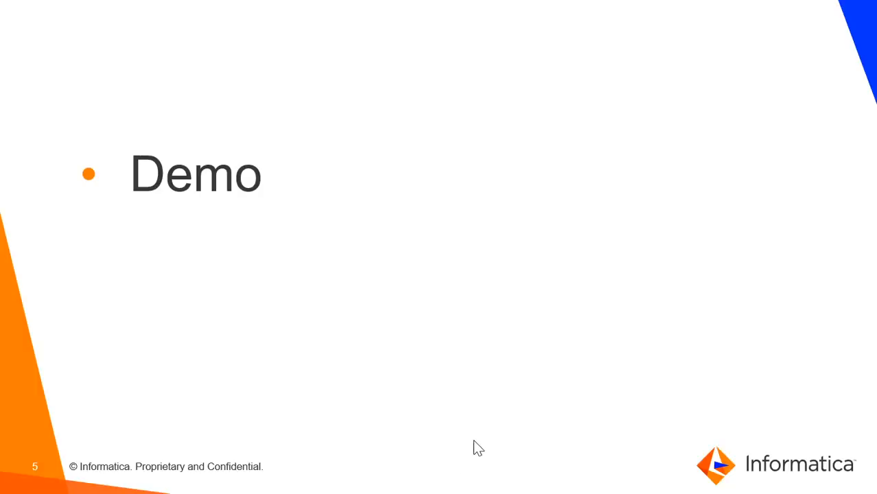
scroll(473, 441, down, 1)
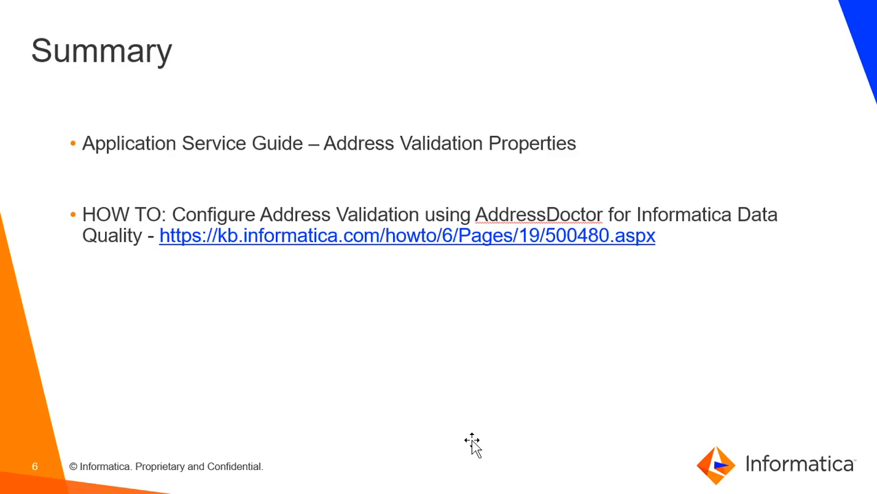